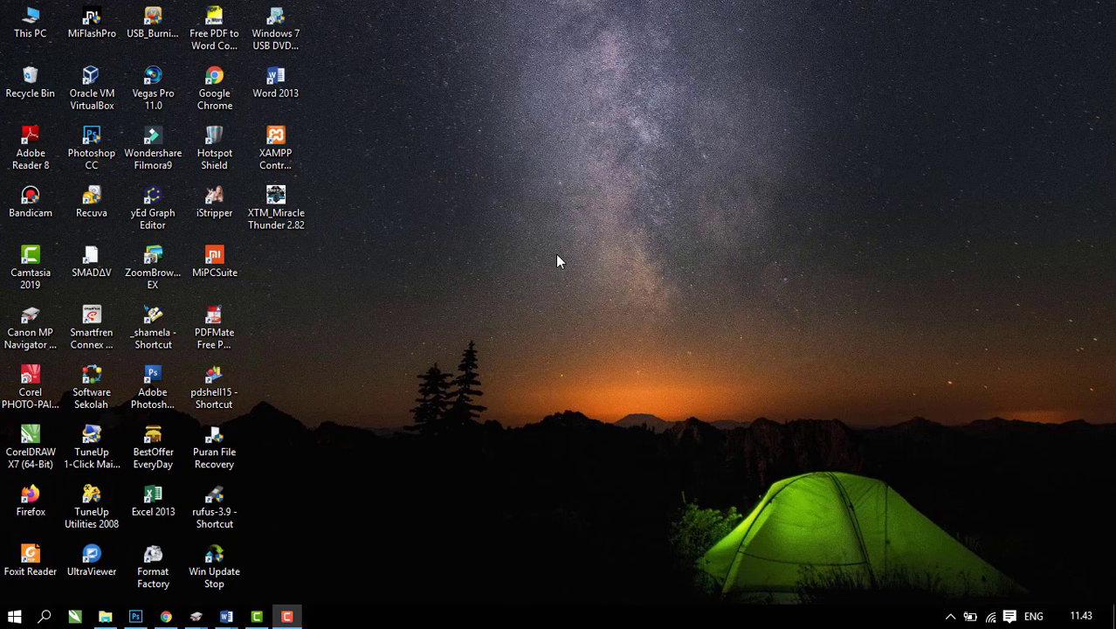
Refresh the desktop twice from its right-click menu.
{"action": "right_click", "coordinate": [555, 254]}
{"action": "left_click", "coordinate": [572, 300]}
{"action": "right_click", "coordinate": [473, 277]}
{"action": "left_click", "coordinate": [489, 318]}
Launch Excel 2013, maximize its start screen, and create a blank workbook.
{"action": "double_click", "coordinate": [154, 506]}
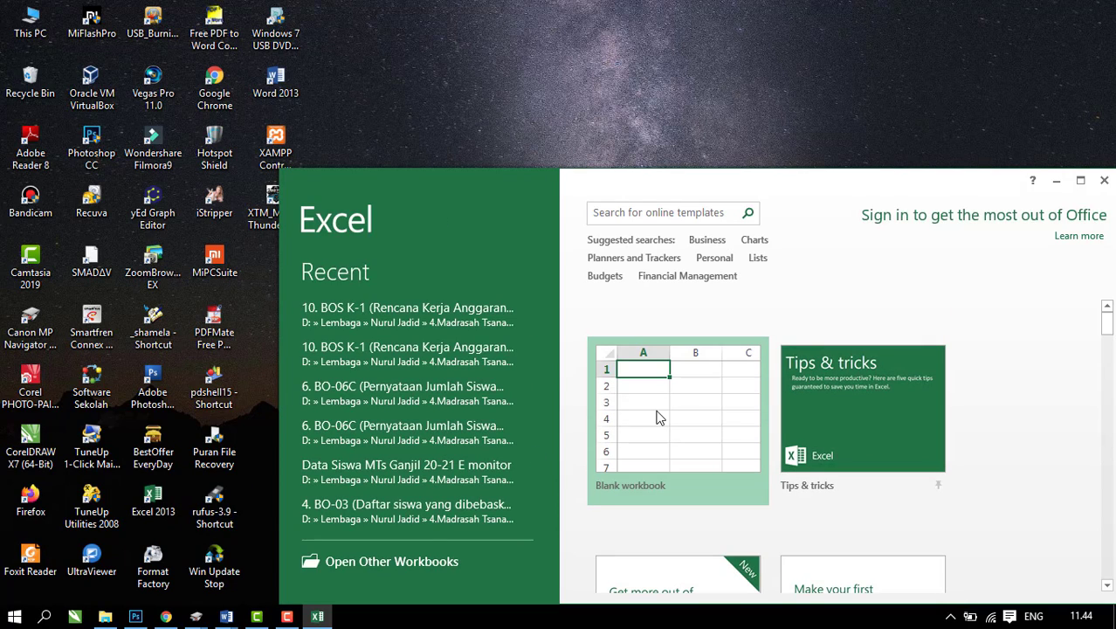
{"action": "left_click", "coordinate": [1081, 180]}
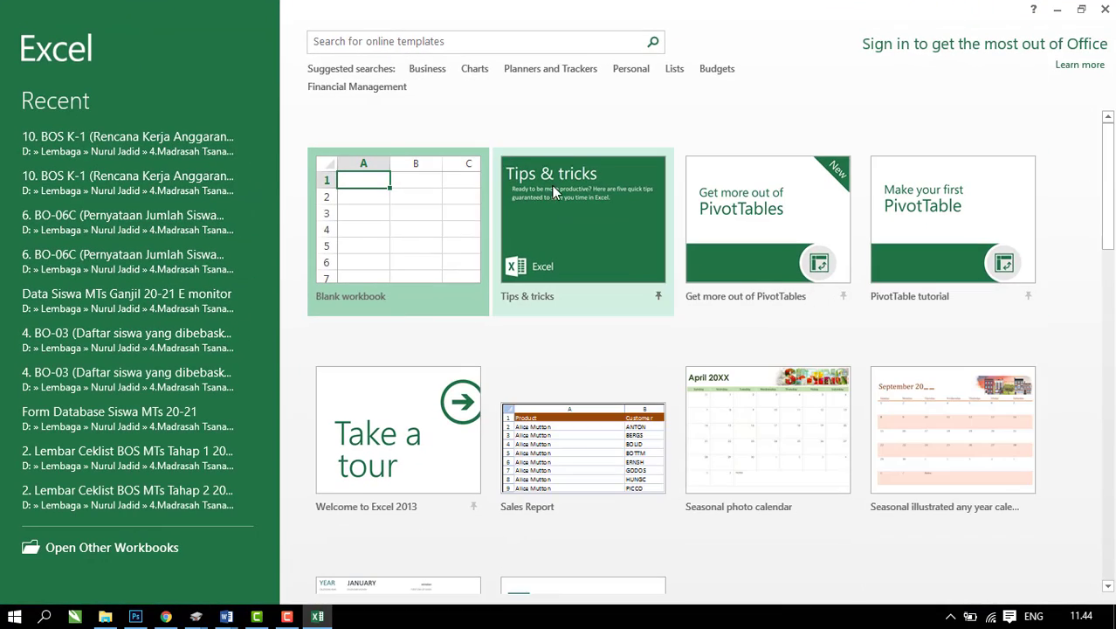
{"action": "left_click", "coordinate": [390, 246]}
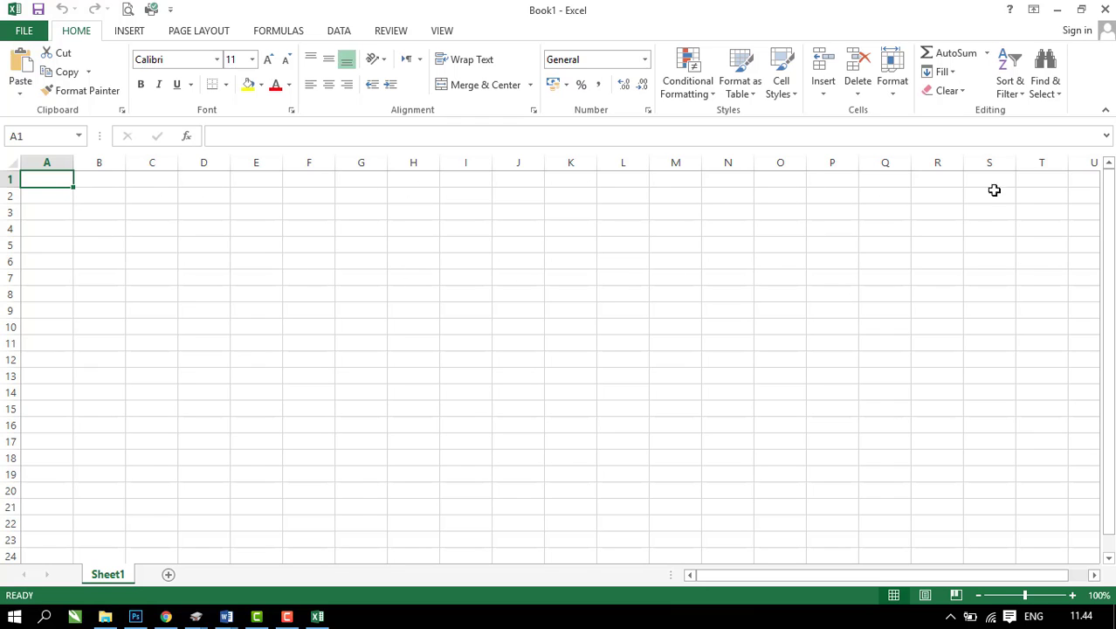
{"action": "scroll", "coordinate": [439, 367], "scroll_direction": "down", "scroll_amount": 3}
{"action": "scroll", "coordinate": [439, 367], "scroll_direction": "down", "scroll_amount": 4}
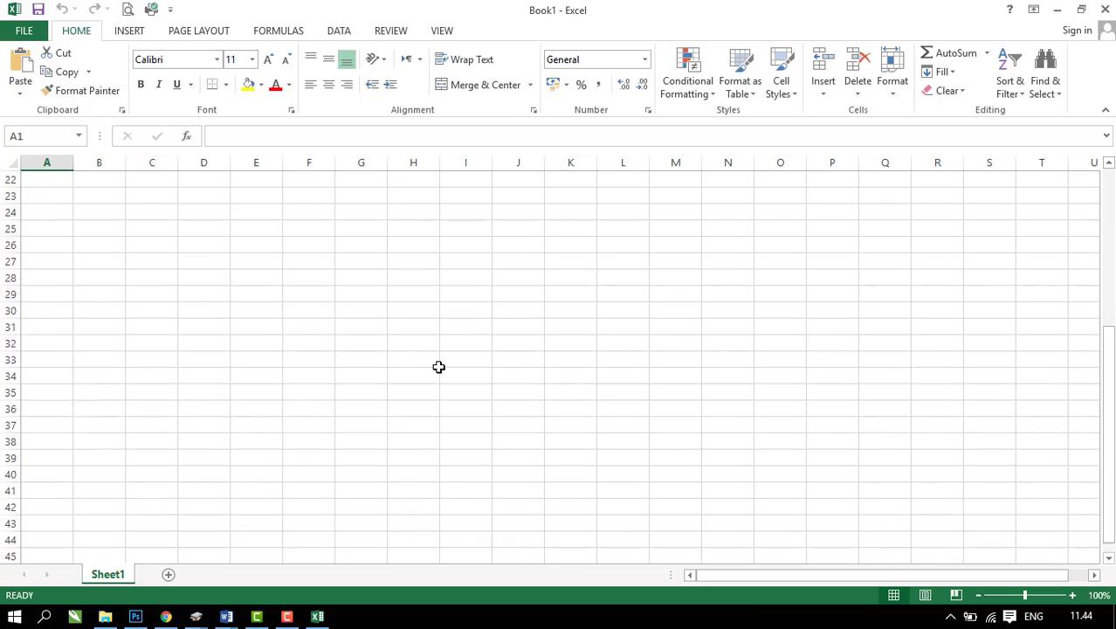
{"action": "scroll", "coordinate": [438, 367], "scroll_direction": "up", "scroll_amount": 7}
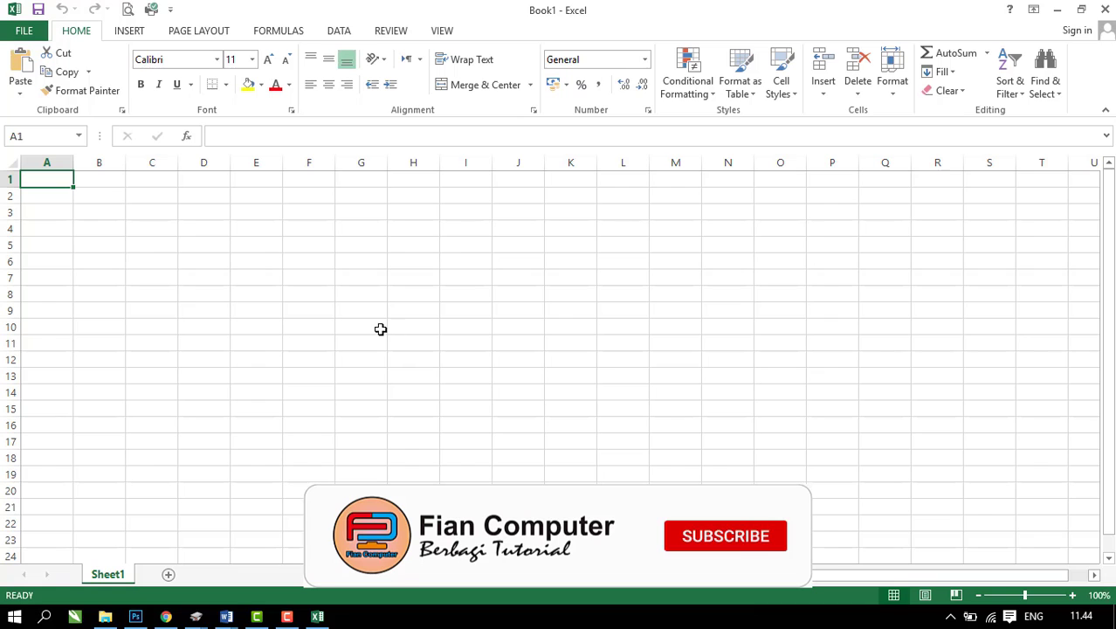
{"action": "mouse_move", "coordinate": [226, 618]}
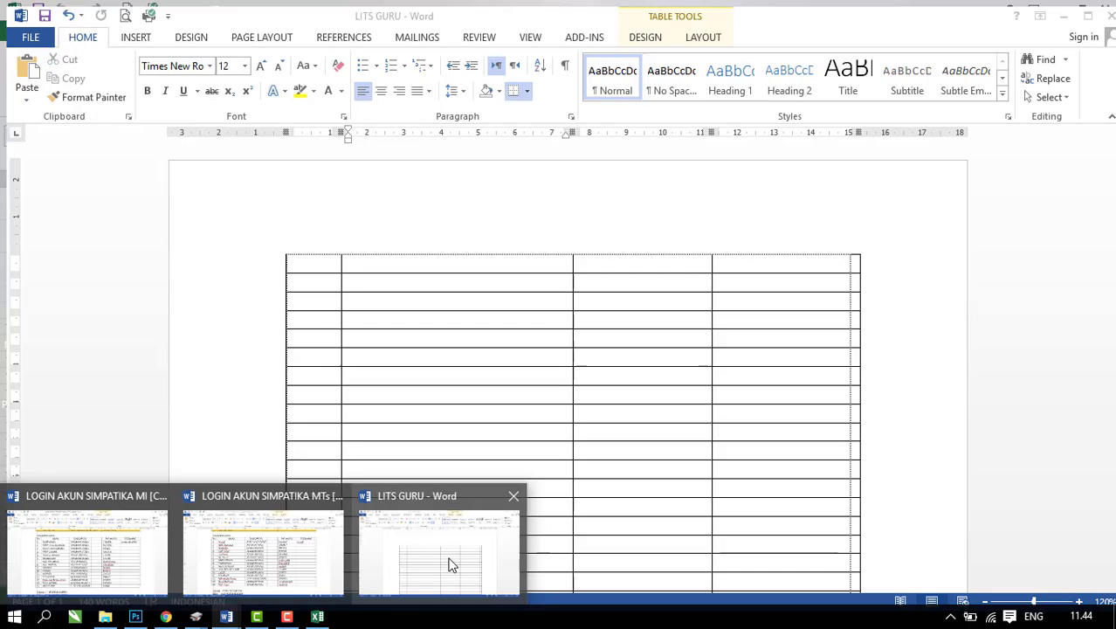
Switch to the LITS GURU Word document and scroll through its empty five-column table.
{"action": "left_click", "coordinate": [452, 565]}
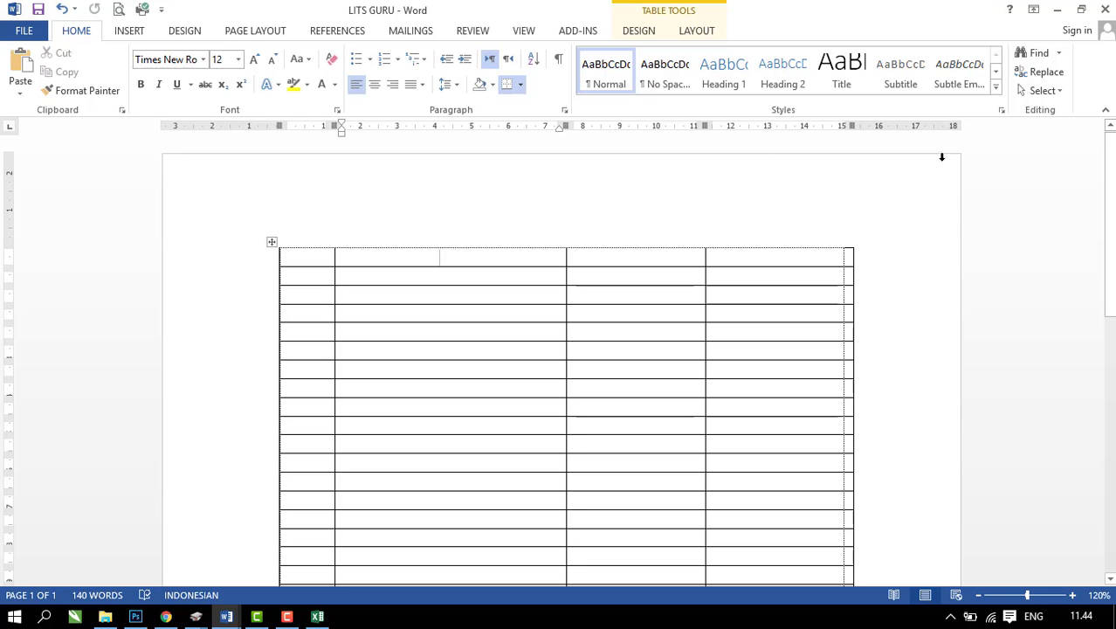
{"action": "scroll", "coordinate": [939, 428], "scroll_direction": "down", "scroll_amount": 4}
{"action": "scroll", "coordinate": [936, 427], "scroll_direction": "down", "scroll_amount": 3}
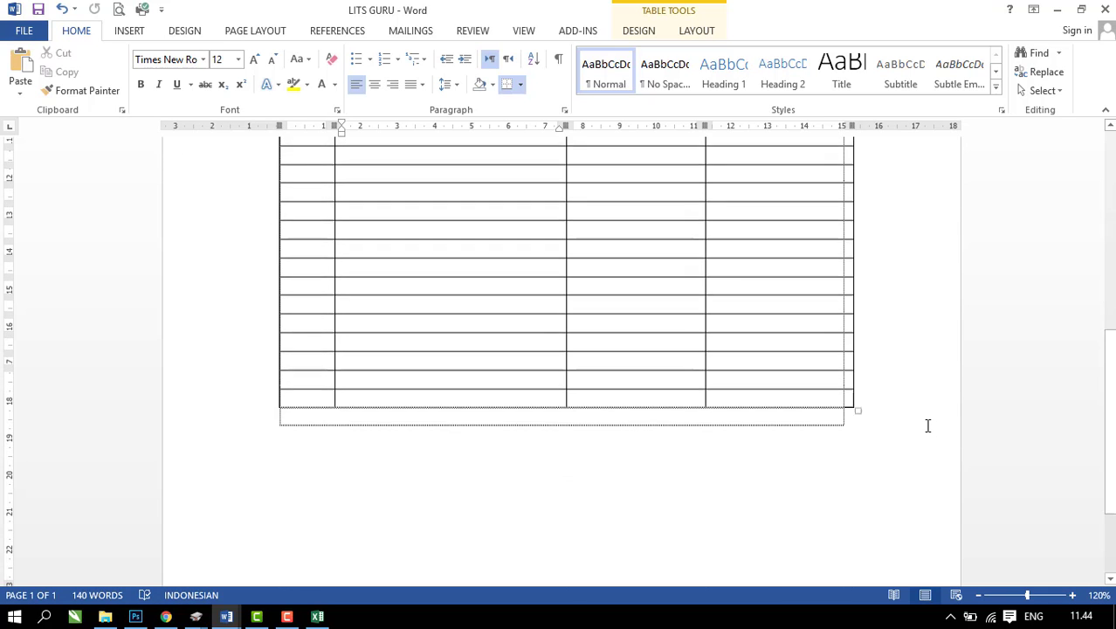
{"action": "scroll", "coordinate": [930, 426], "scroll_direction": "down", "scroll_amount": 3}
{"action": "scroll", "coordinate": [928, 425], "scroll_direction": "up", "scroll_amount": 5}
{"action": "scroll", "coordinate": [931, 415], "scroll_direction": "up", "scroll_amount": 4}
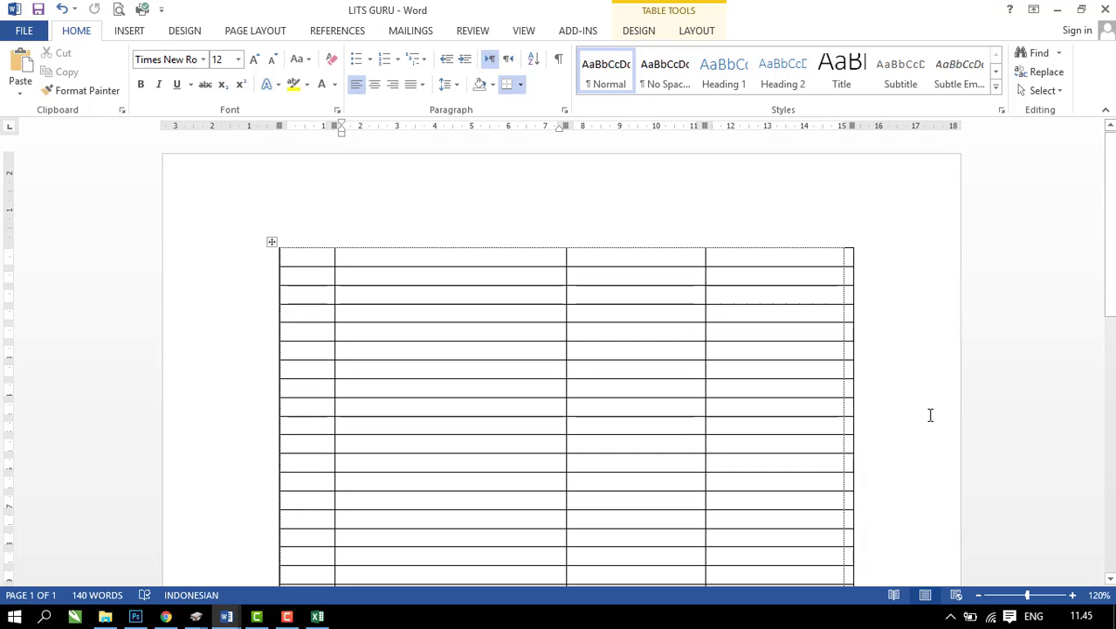
{"action": "scroll", "coordinate": [930, 411], "scroll_direction": "down", "scroll_amount": 3}
{"action": "scroll", "coordinate": [929, 409], "scroll_direction": "down", "scroll_amount": 3}
{"action": "scroll", "coordinate": [929, 409], "scroll_direction": "up", "scroll_amount": 3}
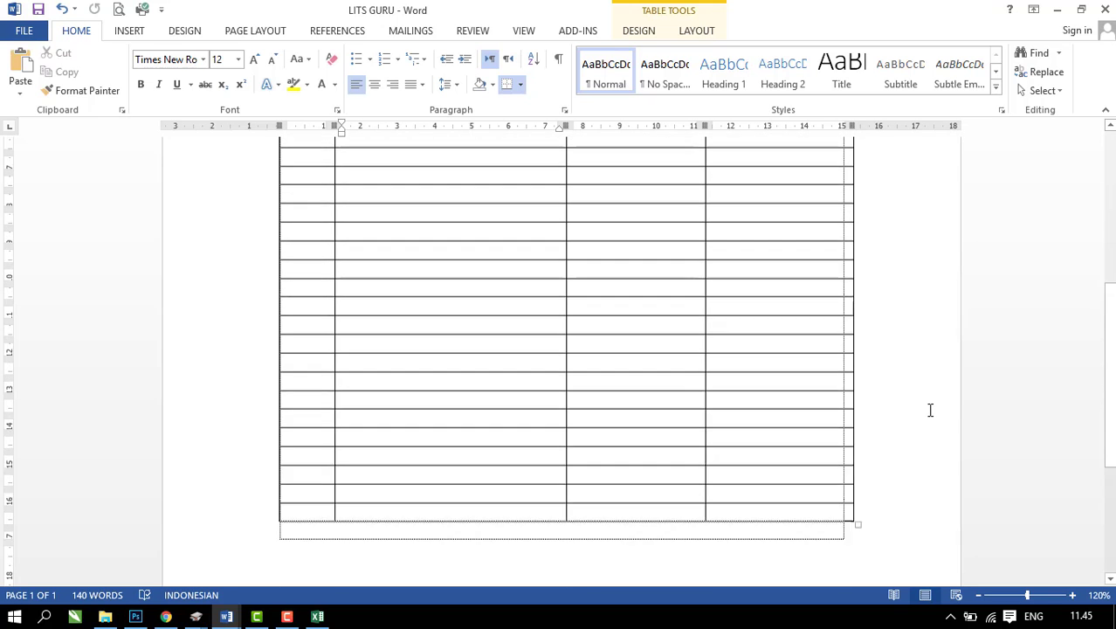
{"action": "scroll", "coordinate": [931, 407], "scroll_direction": "up", "scroll_amount": 3}
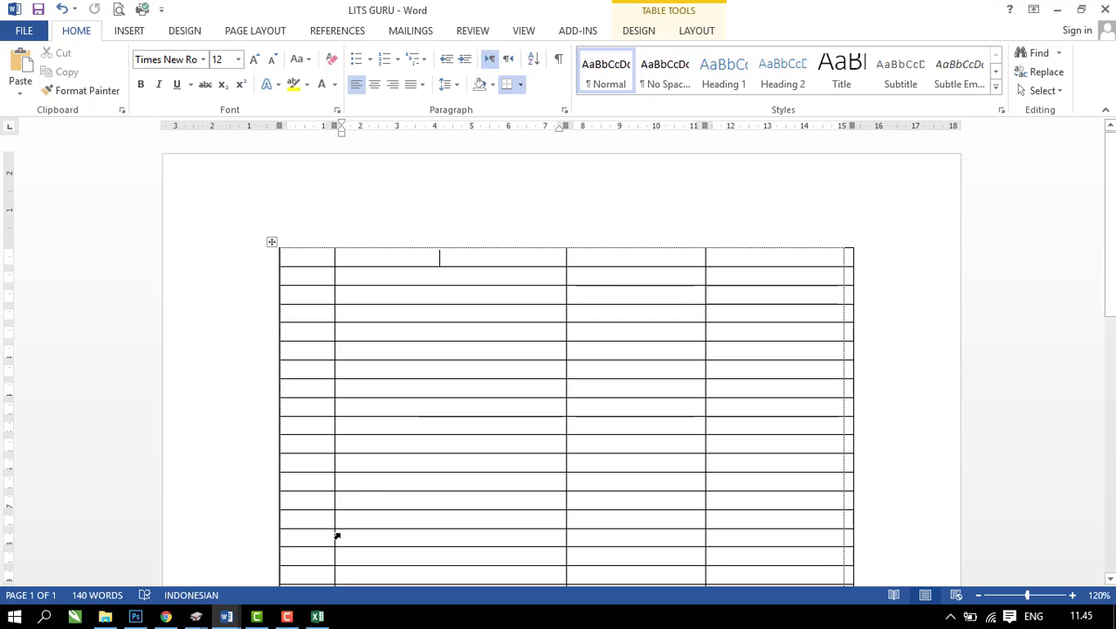
Switch back to the empty Book1 workbook and scroll Sheet1 right, down and back.
{"action": "left_click", "coordinate": [317, 616]}
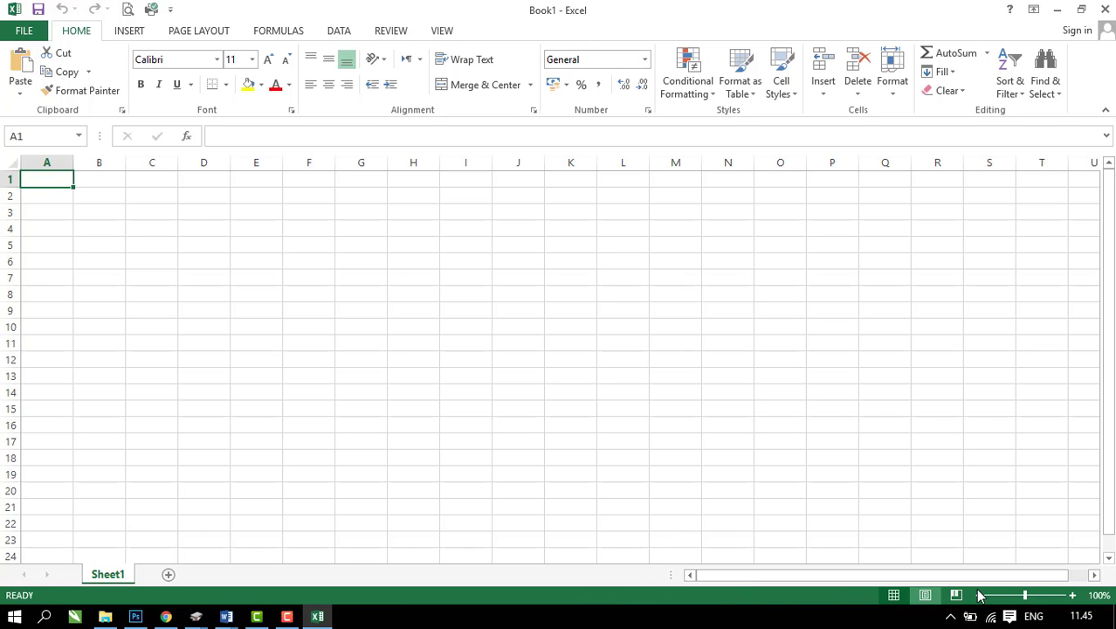
{"action": "left_click", "coordinate": [1094, 574]}
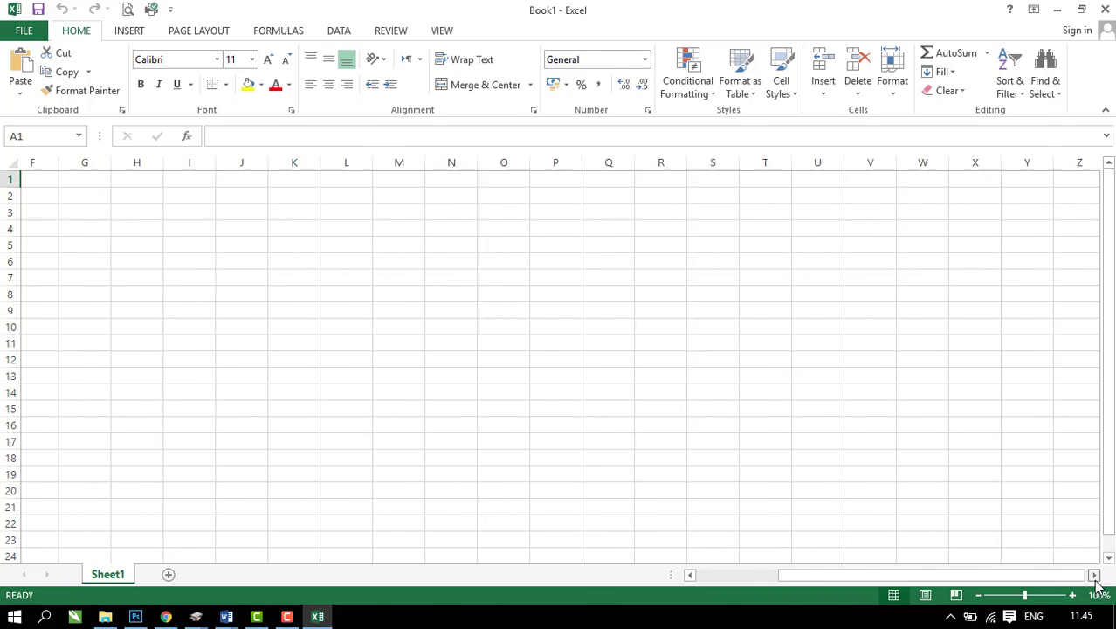
{"action": "left_click_drag", "start_coordinate": [959, 575], "coordinate": [829, 578]}
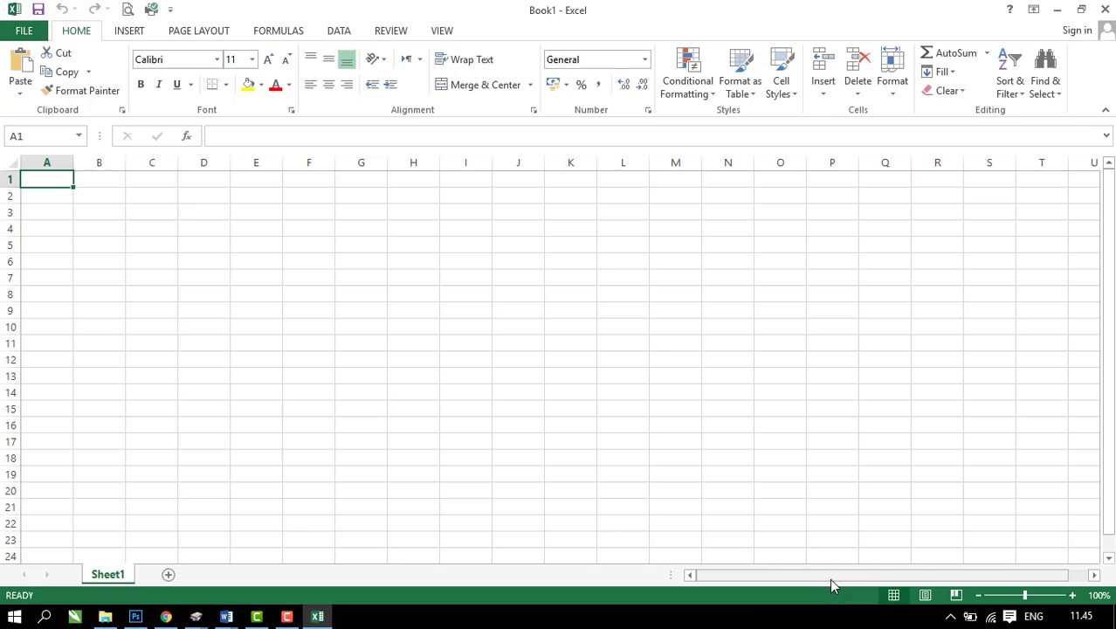
{"action": "left_click", "coordinate": [1108, 559]}
{"action": "left_click_drag", "start_coordinate": [1109, 524], "coordinate": [1079, 484]}
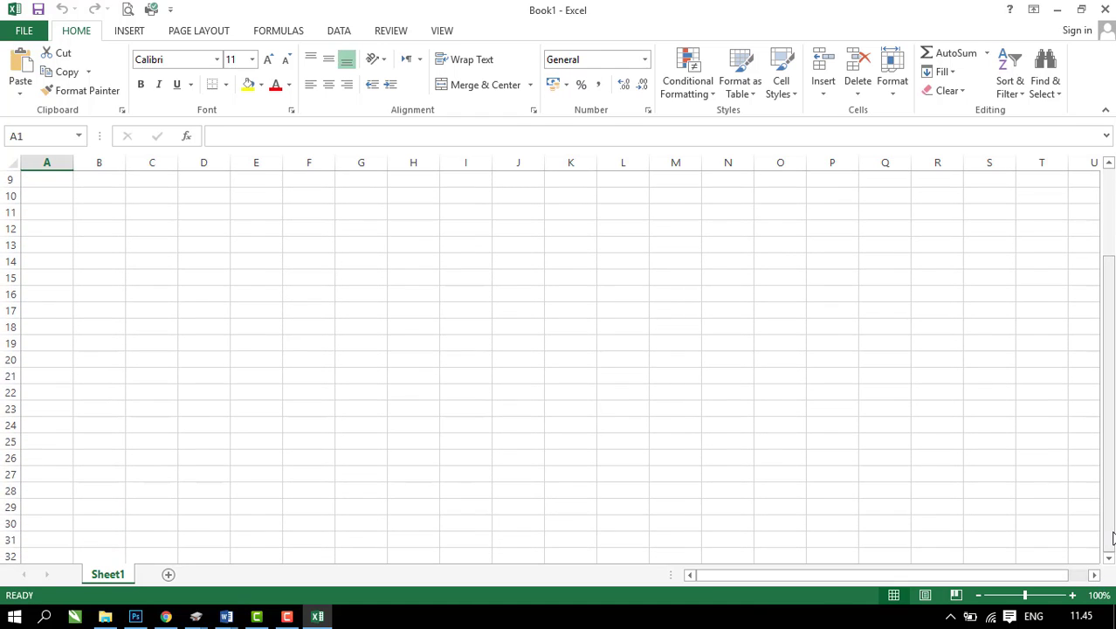
{"action": "left_click_drag", "start_coordinate": [1053, 577], "coordinate": [1020, 589]}
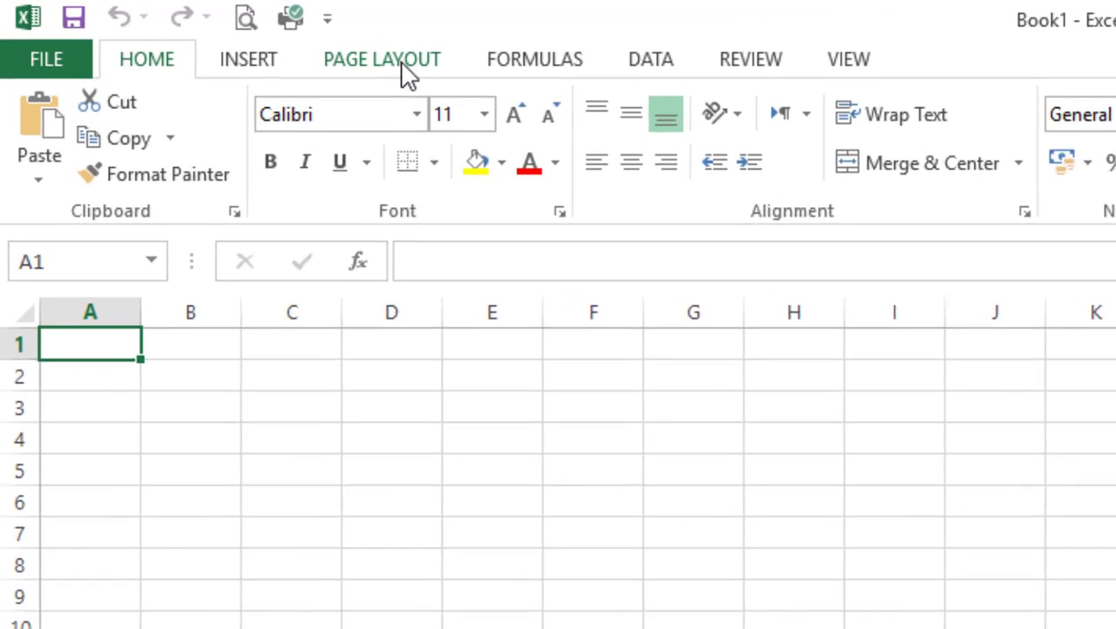
Open the full Page Setup dialog from the Page Layout tab's Page Setup group.
{"action": "left_click", "coordinate": [415, 67]}
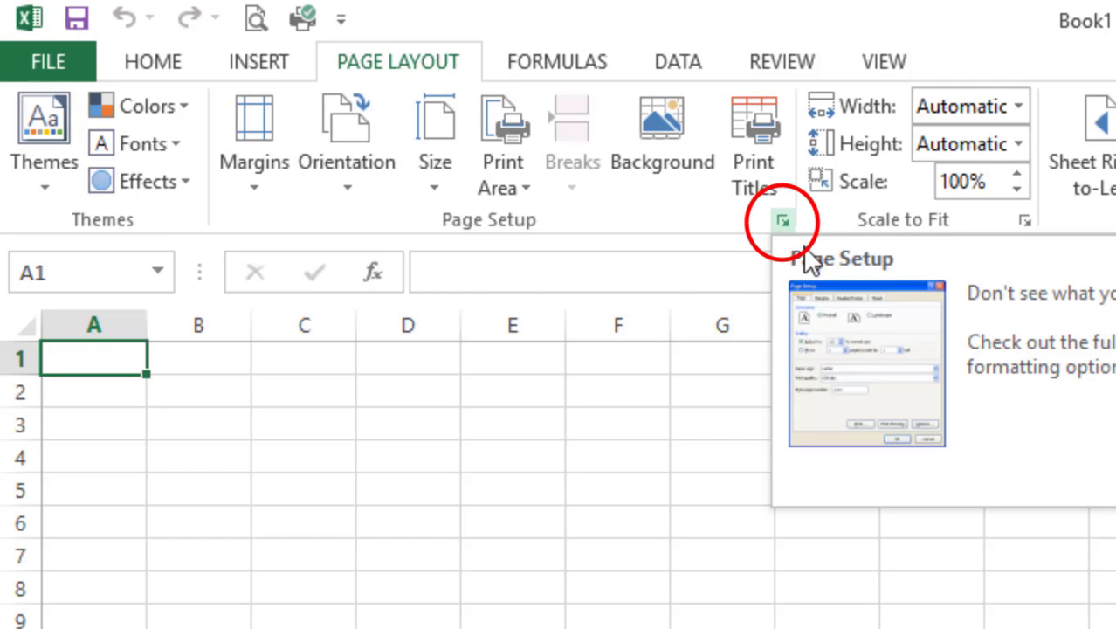
{"action": "left_click", "coordinate": [784, 227]}
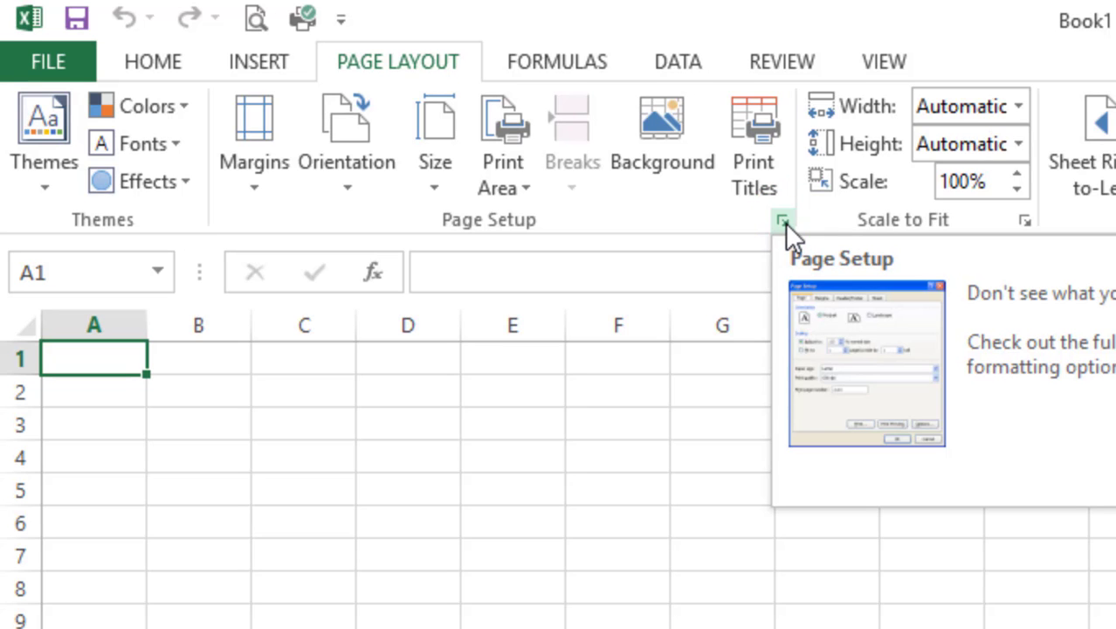
{"action": "left_click", "coordinate": [785, 223]}
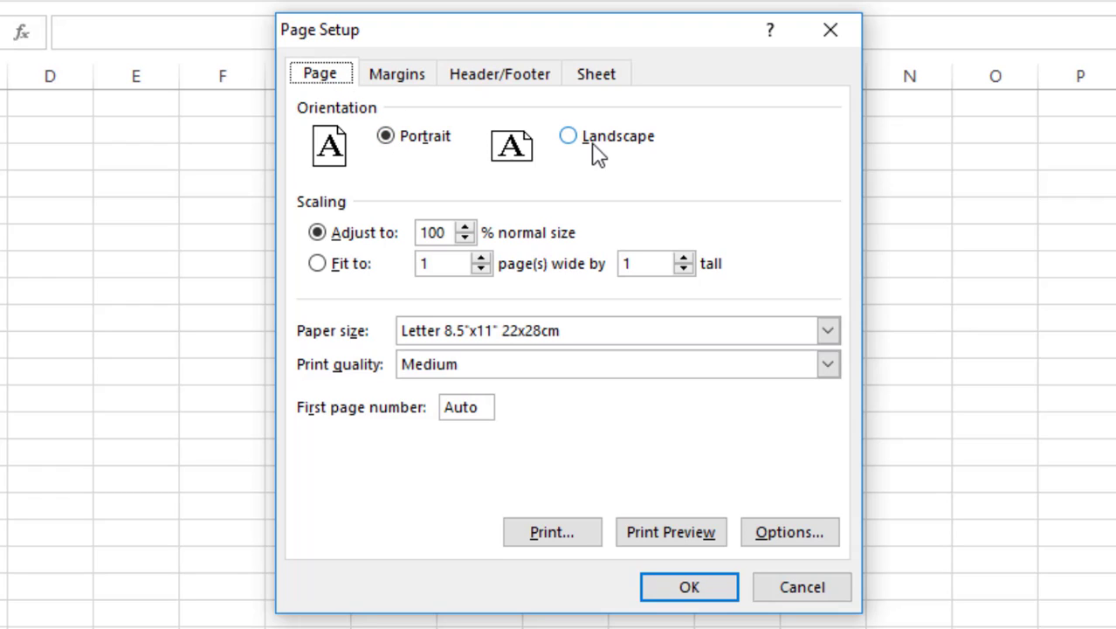
{"action": "left_click", "coordinate": [423, 146]}
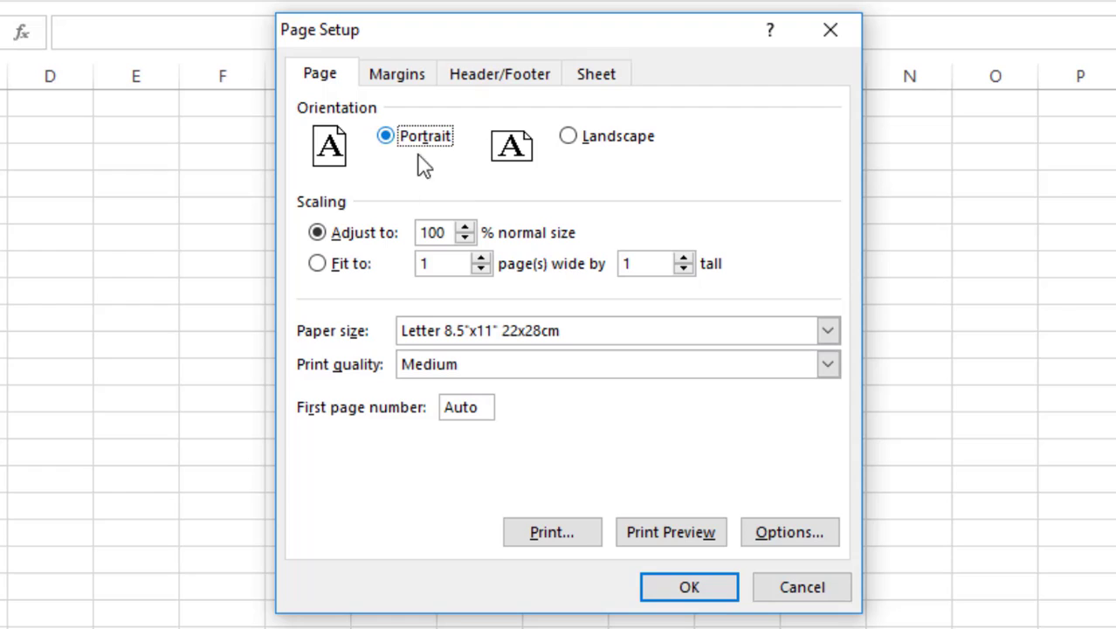
{"action": "left_click", "coordinate": [569, 139]}
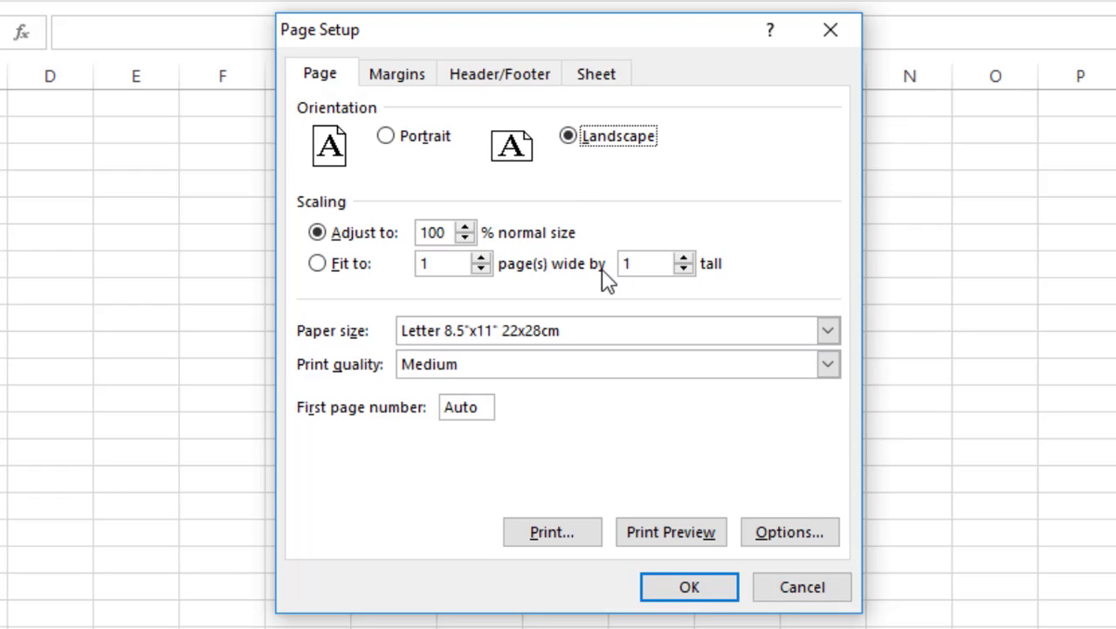
{"action": "left_click", "coordinate": [386, 140]}
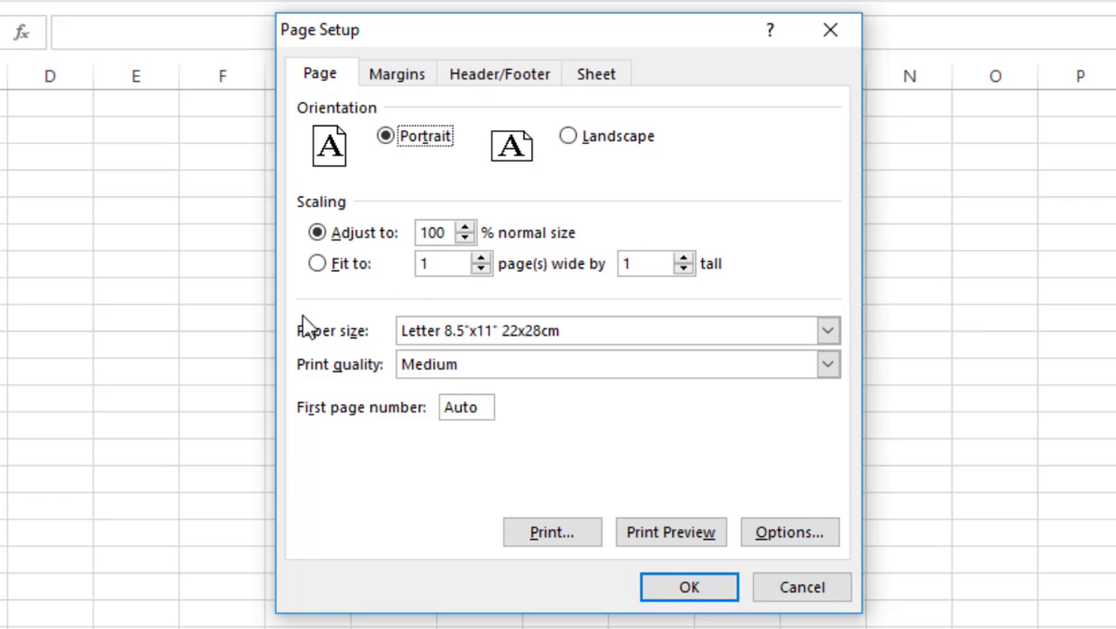
Change the paper size from Letter to A4 and view the margin settings.
{"action": "left_click", "coordinate": [452, 340]}
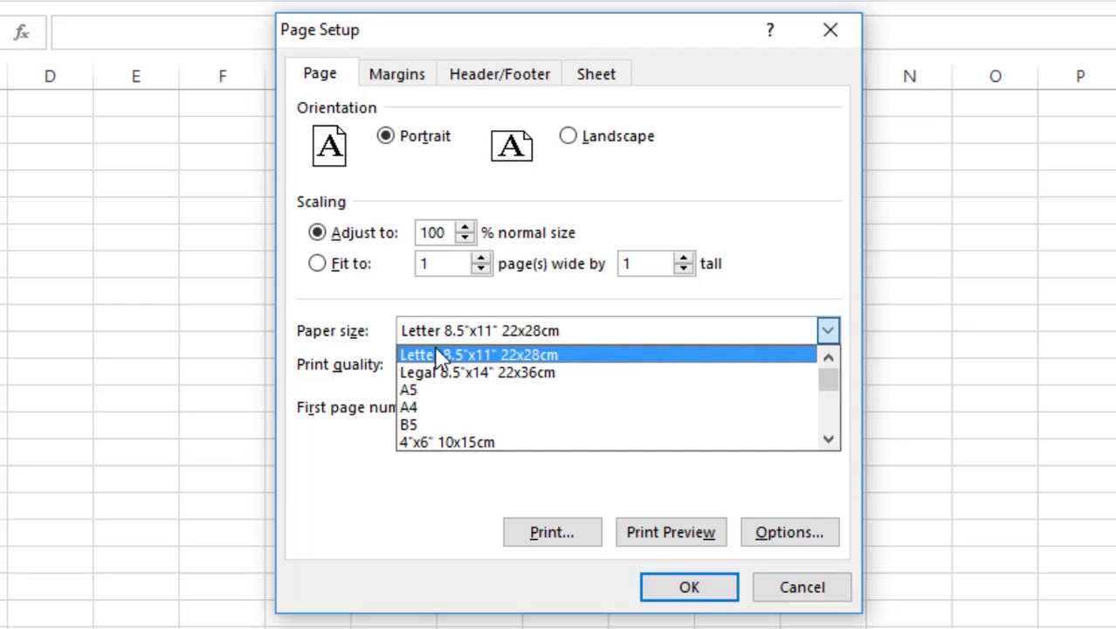
{"action": "left_click", "coordinate": [428, 411]}
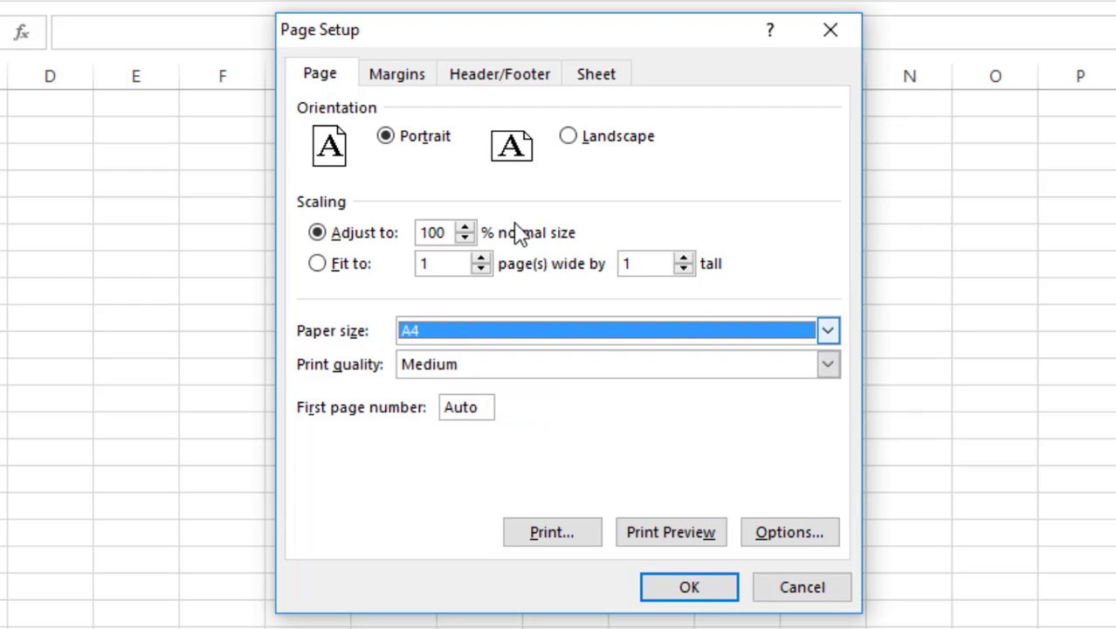
{"action": "left_click", "coordinate": [400, 86]}
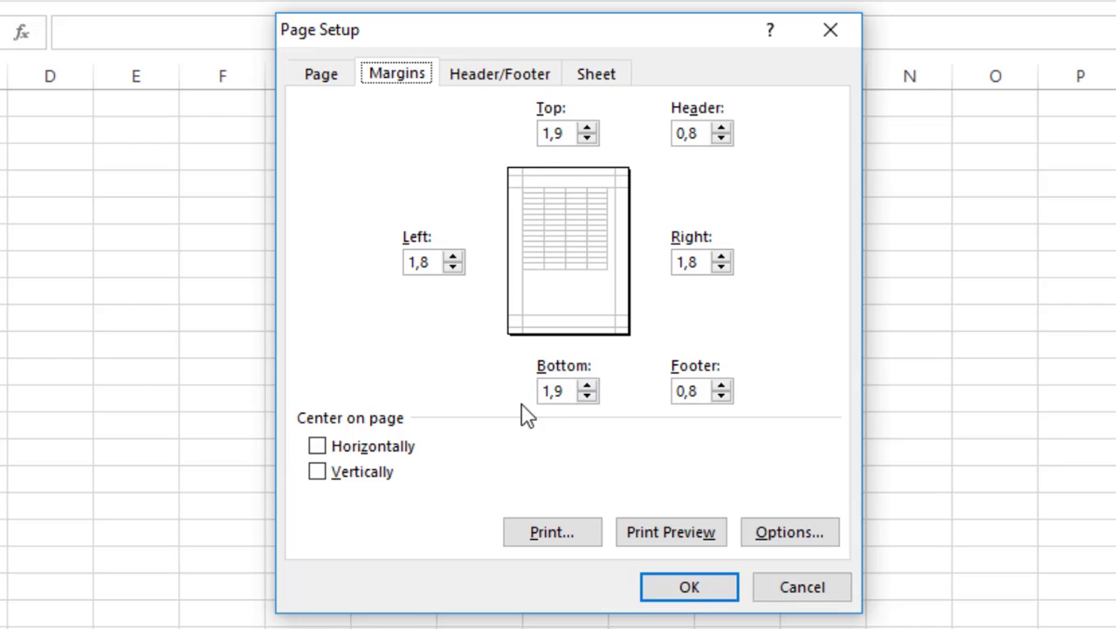
Review the Header/Footer settings, then the Sheet print settings in Page Setup.
{"action": "left_click", "coordinate": [529, 85]}
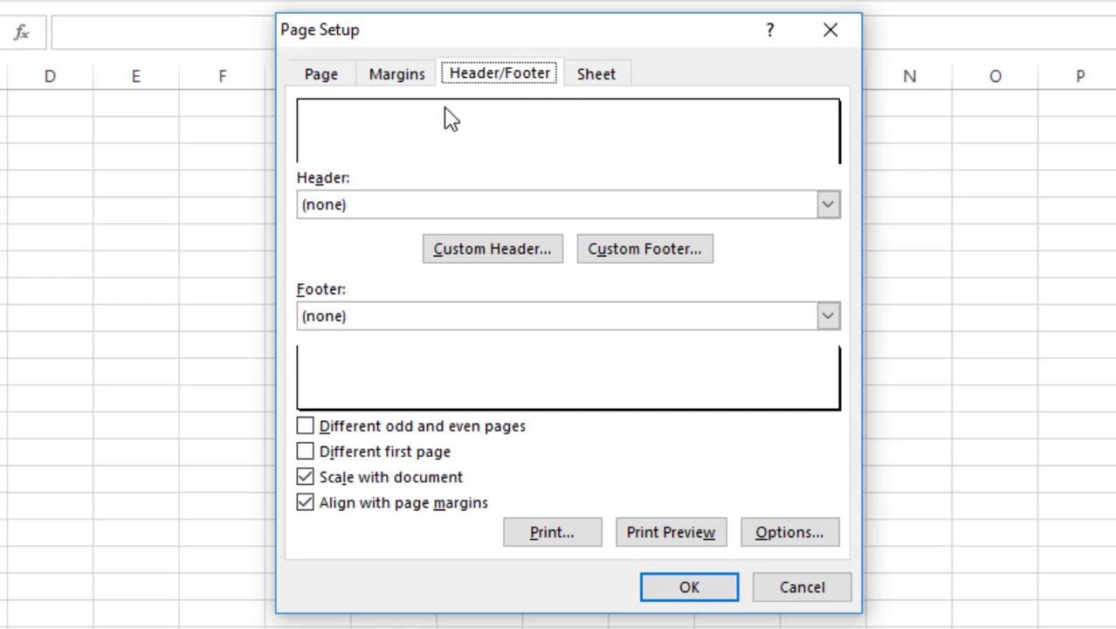
{"action": "left_click", "coordinate": [597, 80]}
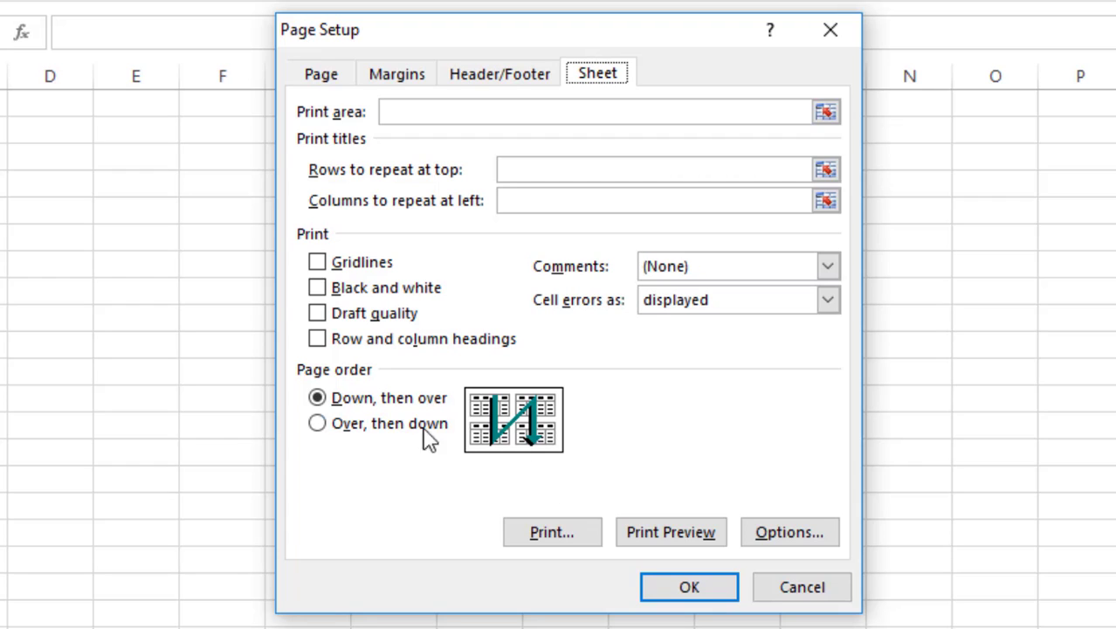
Keep page order as Down, then over, and apply the A4 portrait page settings.
{"action": "left_click", "coordinate": [318, 433]}
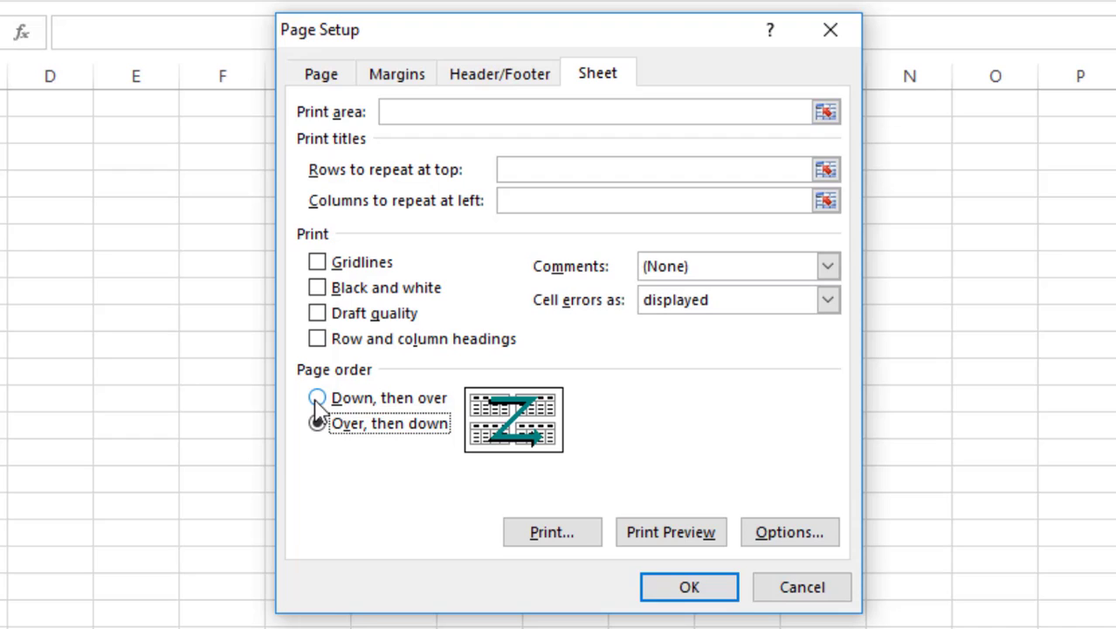
{"action": "left_click", "coordinate": [317, 400]}
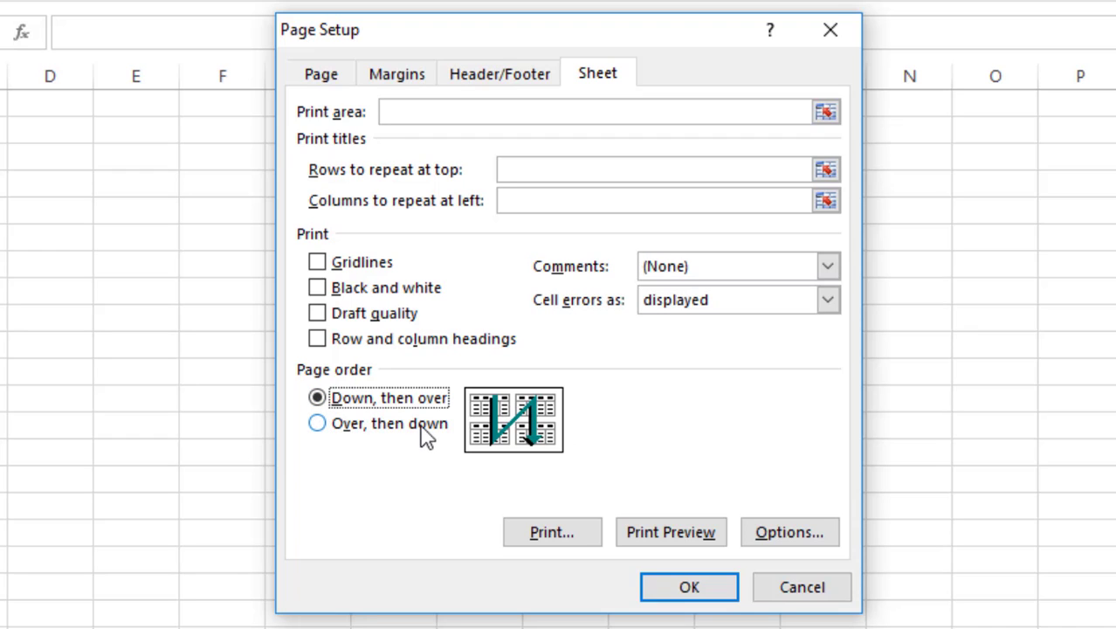
{"action": "left_click", "coordinate": [325, 85]}
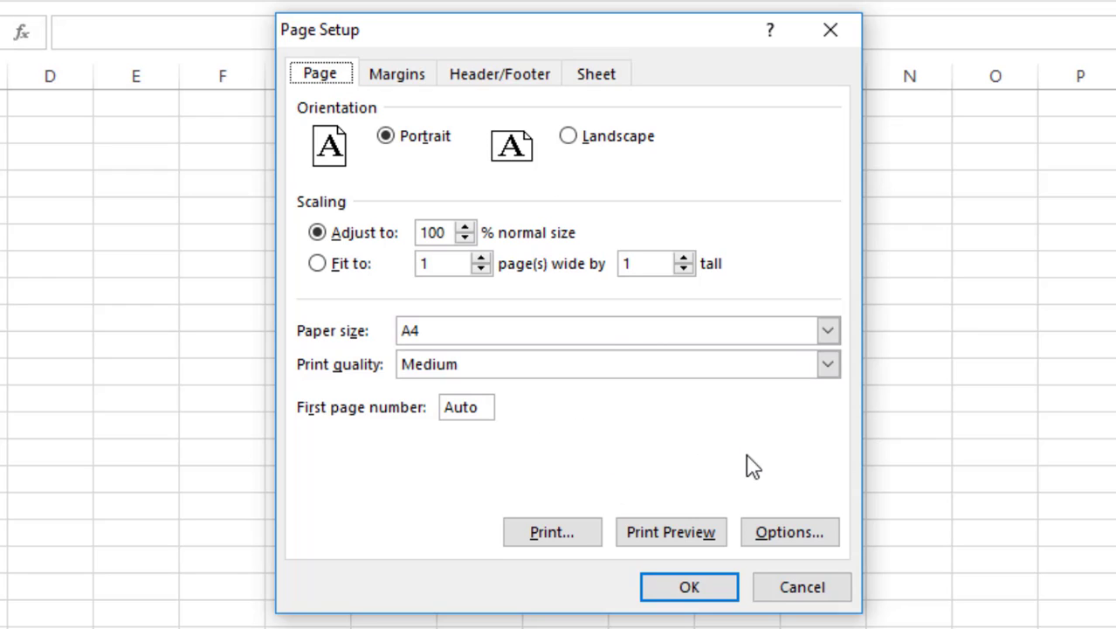
{"action": "left_click", "coordinate": [690, 591]}
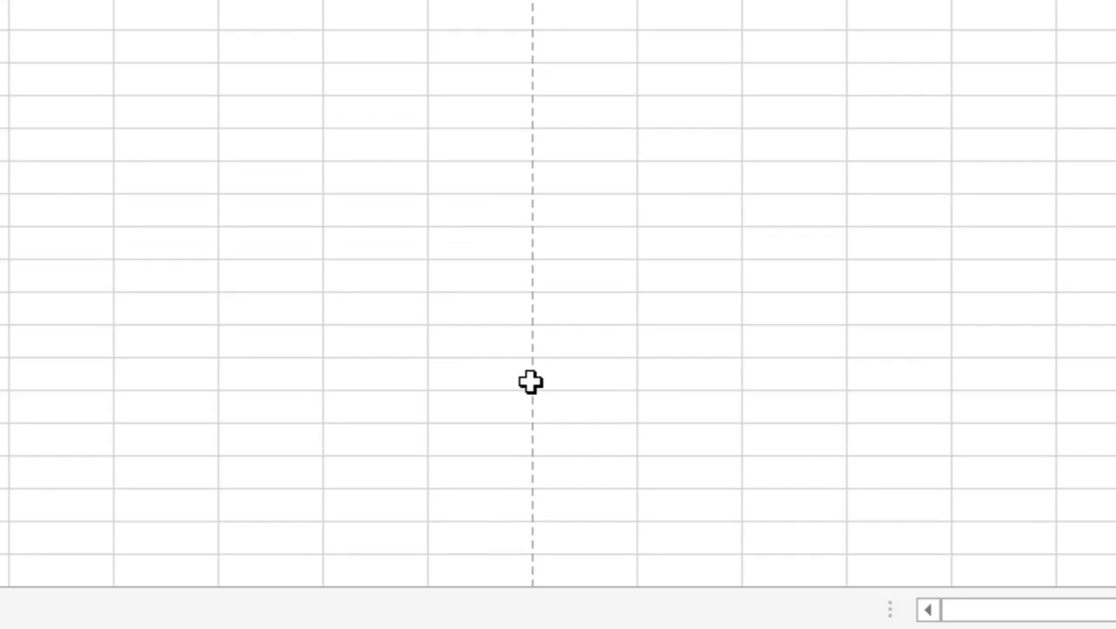
{"action": "scroll", "coordinate": [531, 382], "scroll_direction": "down", "scroll_amount": 2}
{"action": "scroll", "coordinate": [532, 383], "scroll_direction": "down", "scroll_amount": 2}
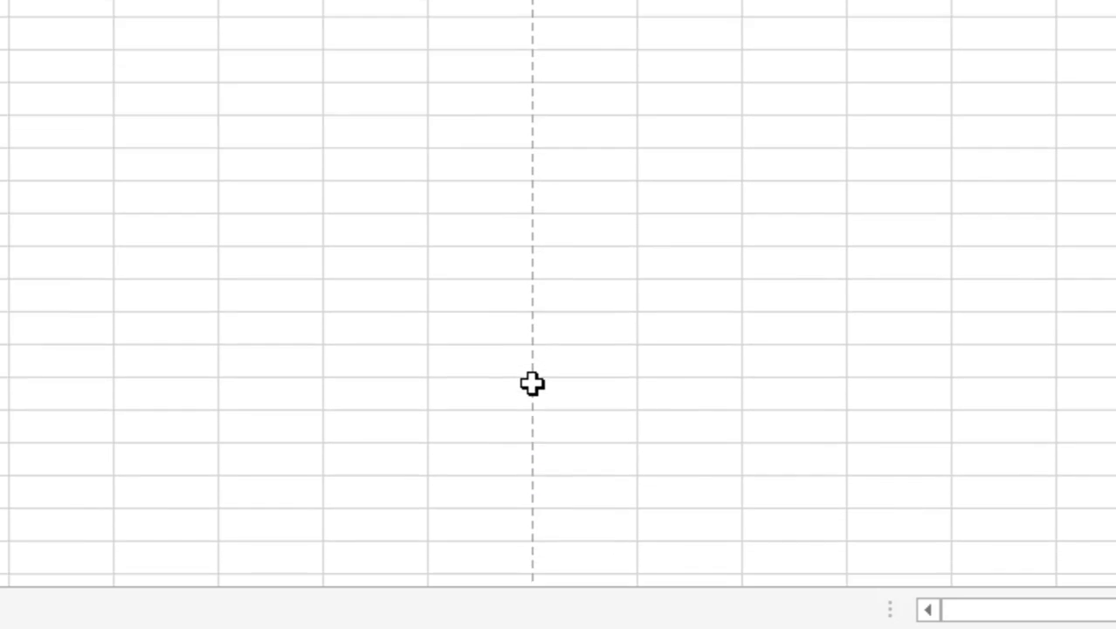
{"action": "scroll", "coordinate": [532, 382], "scroll_direction": "down", "scroll_amount": 3}
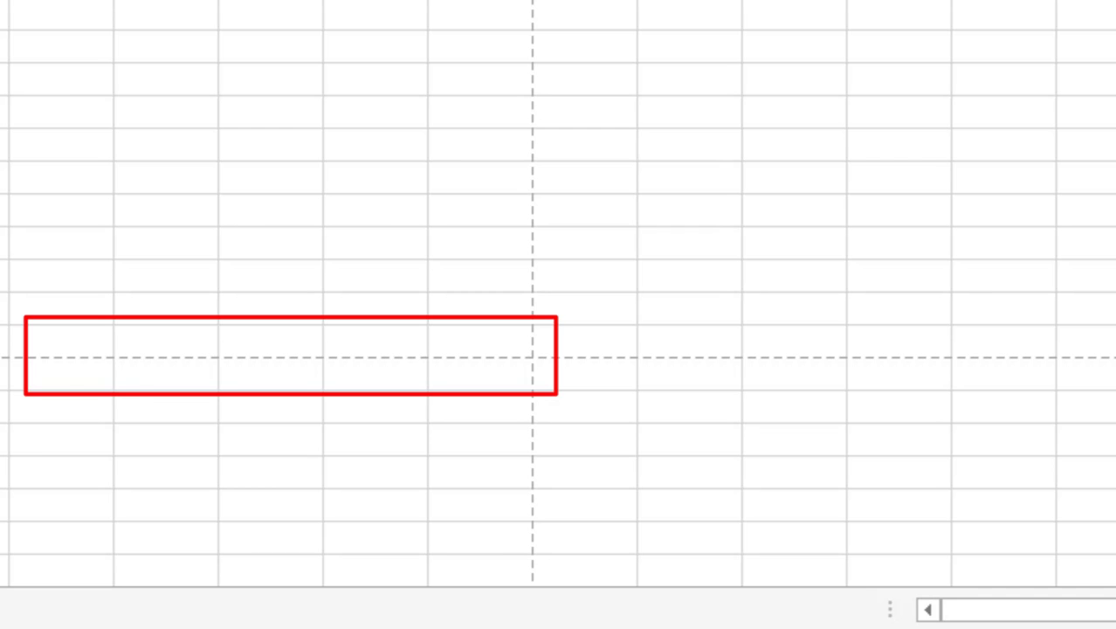
{"action": "scroll", "coordinate": [532, 369], "scroll_direction": "down", "scroll_amount": 3}
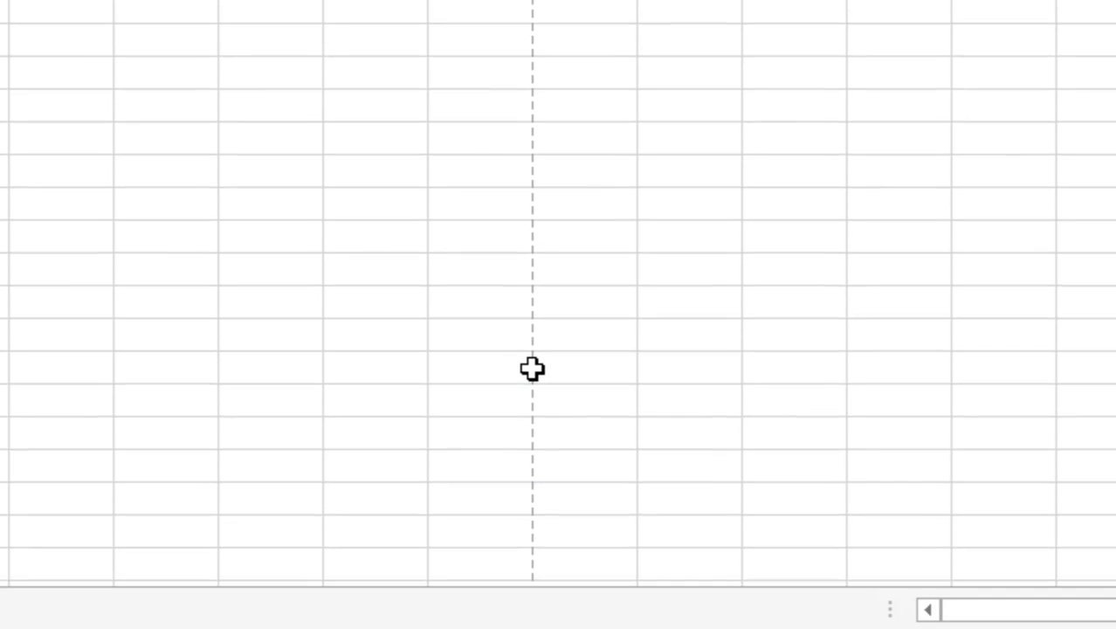
{"action": "scroll", "coordinate": [531, 369], "scroll_direction": "down", "scroll_amount": 3}
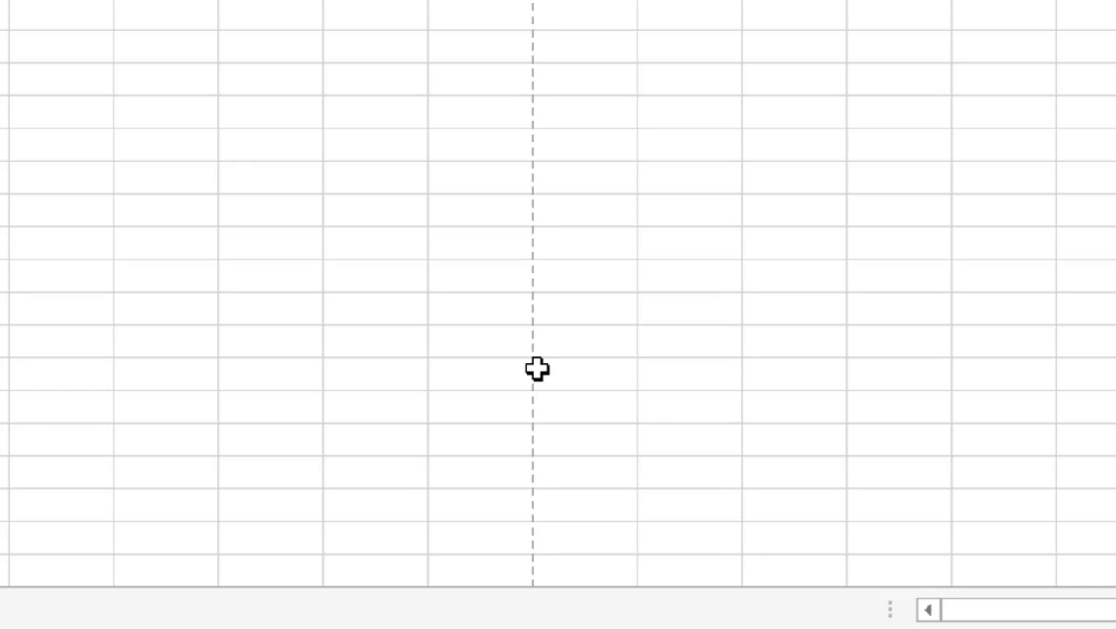